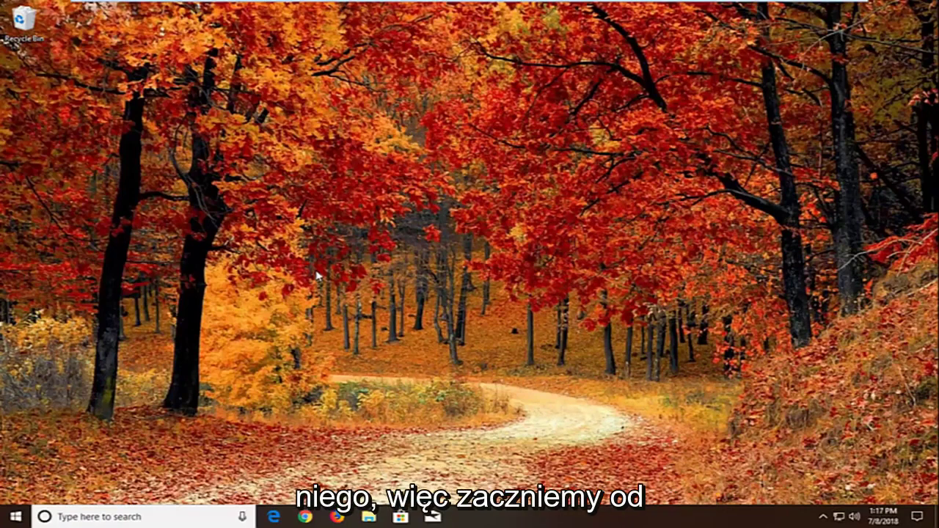
Step: Search Start for 'services' and launch the Services console
left_click(13, 516)
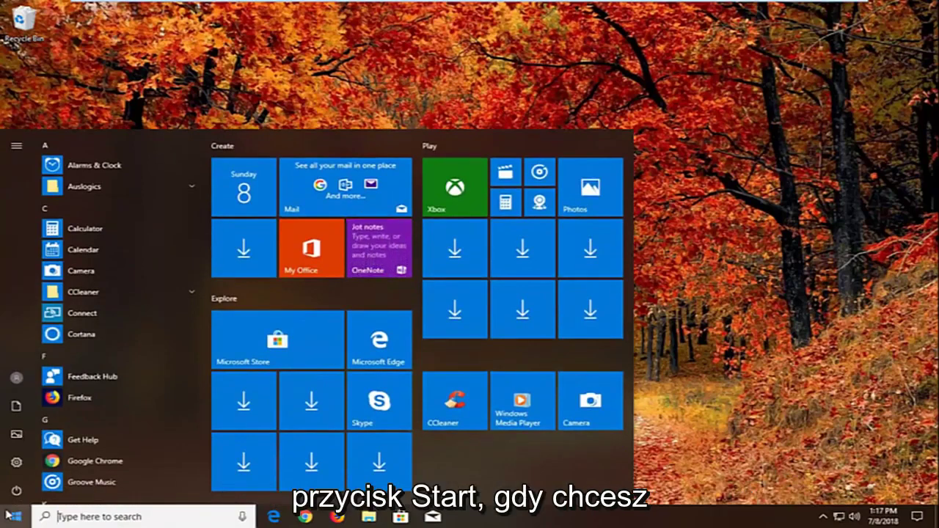
type("serv")
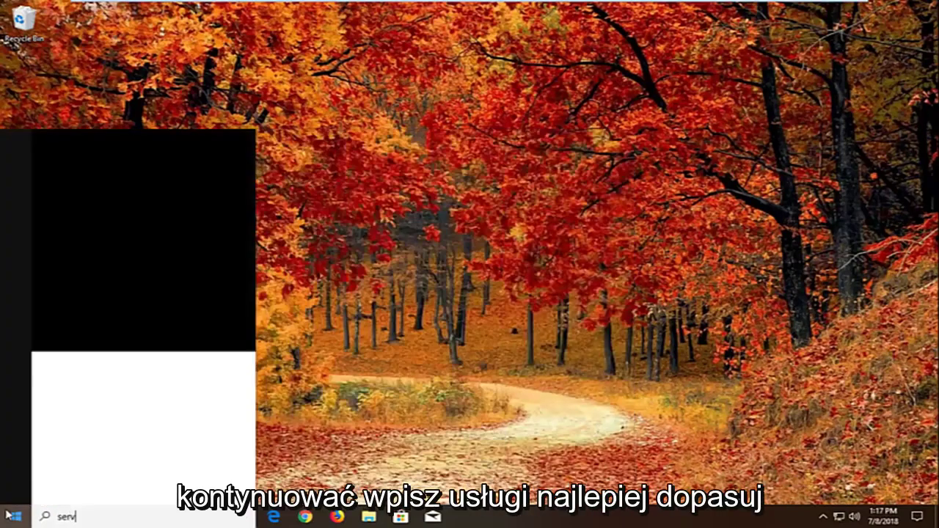
type("ices")
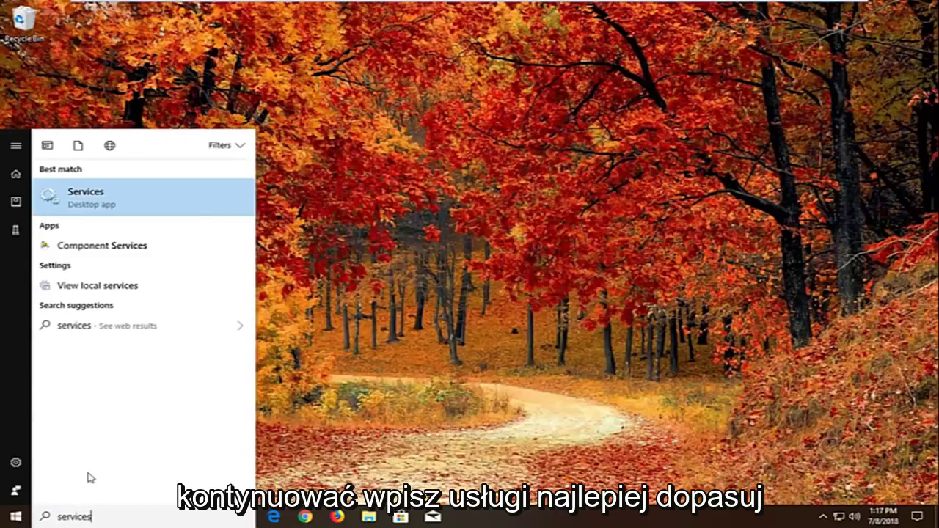
left_click(90, 204)
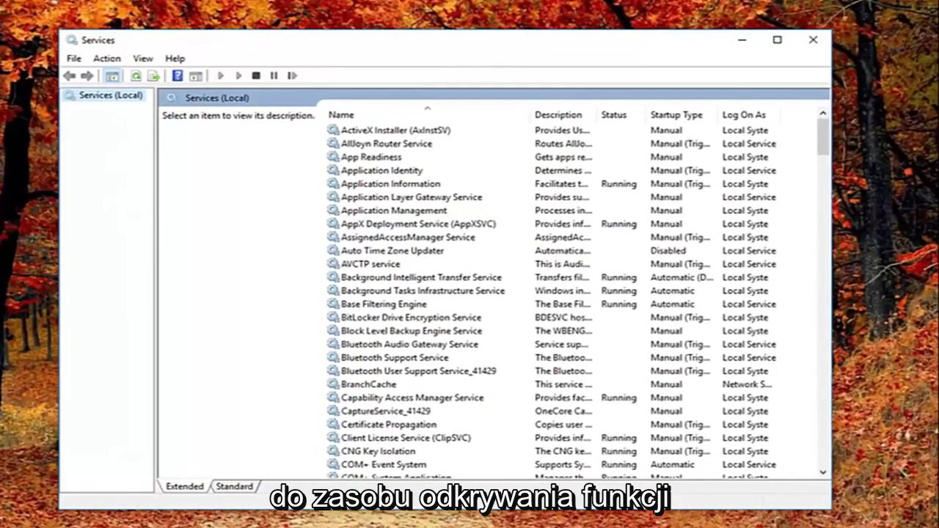
Step: Scroll down and select the Function Discovery Resource Publication service
left_click(424, 305)
scroll(422, 312, "down", 4)
scroll(403, 338, "down", 6)
scroll(389, 355, "down", 6)
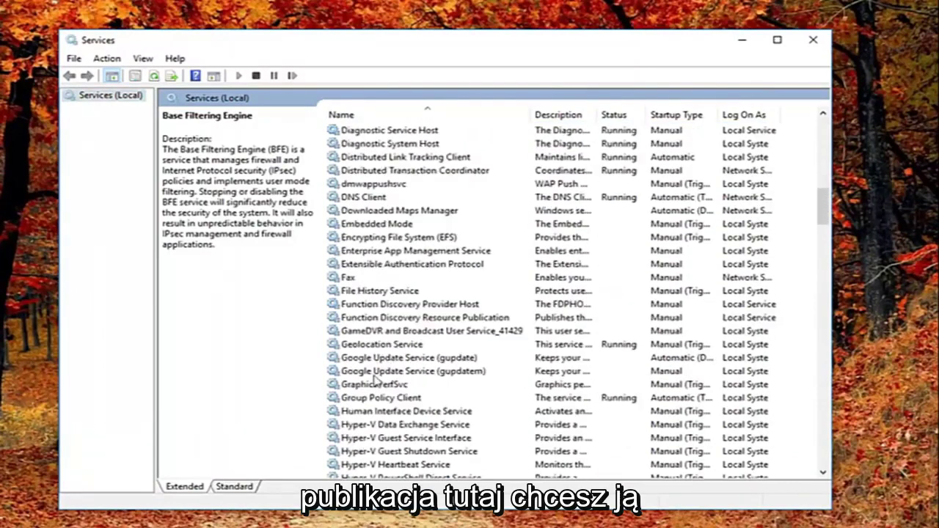
left_click(363, 319)
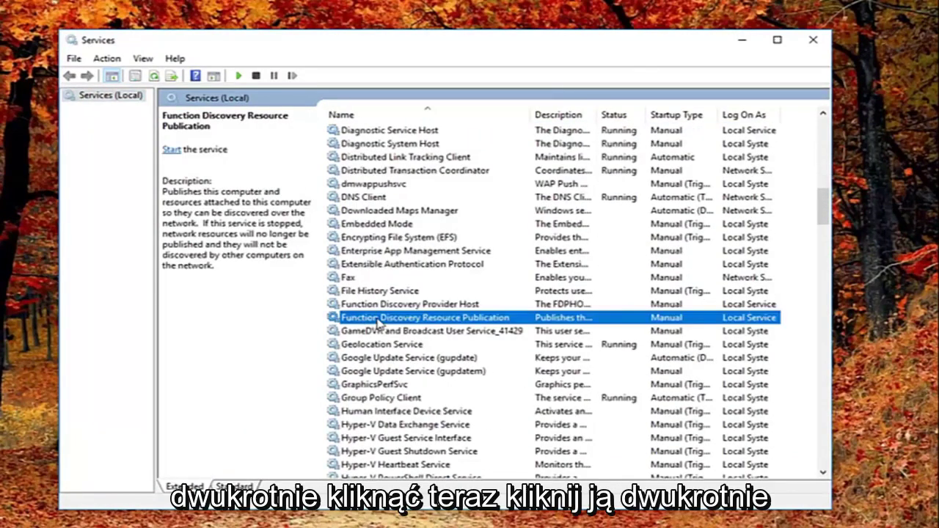
Step: Set Function Discovery Resource Publication's startup type to Automatic (Delayed Start) and save
double_click(378, 322)
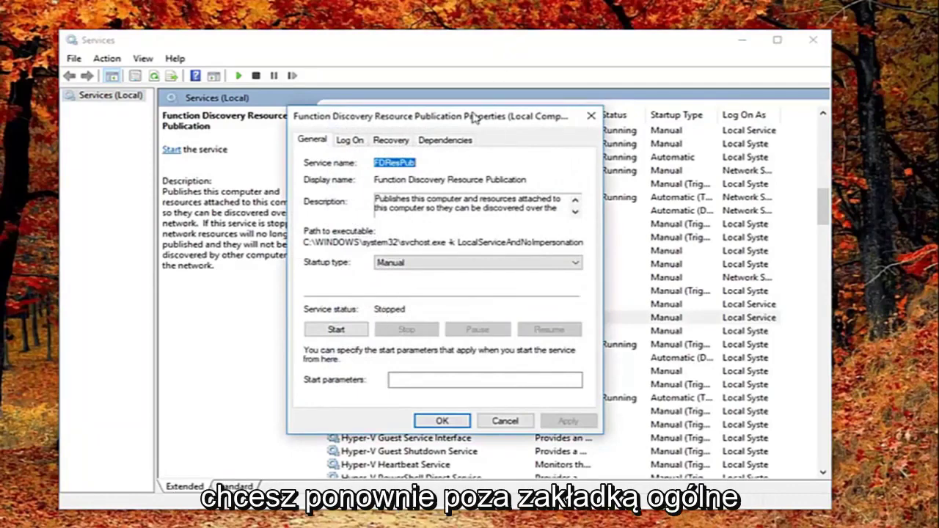
left_click_drag(444, 123, 546, 113)
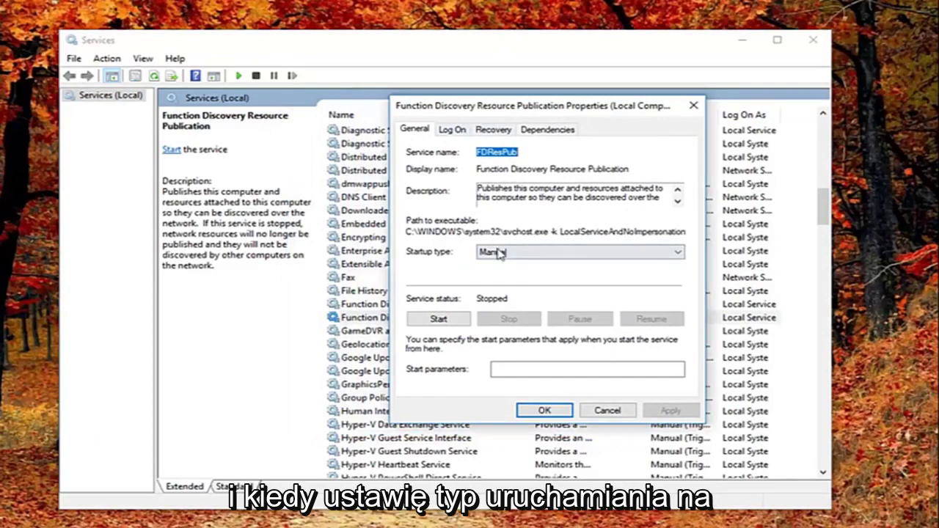
left_click(524, 253)
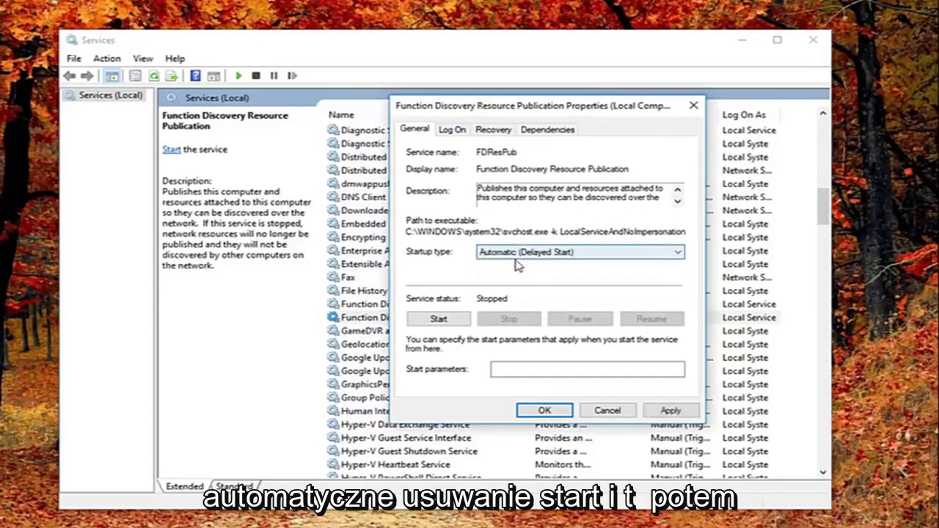
left_click(669, 411)
left_click(546, 411)
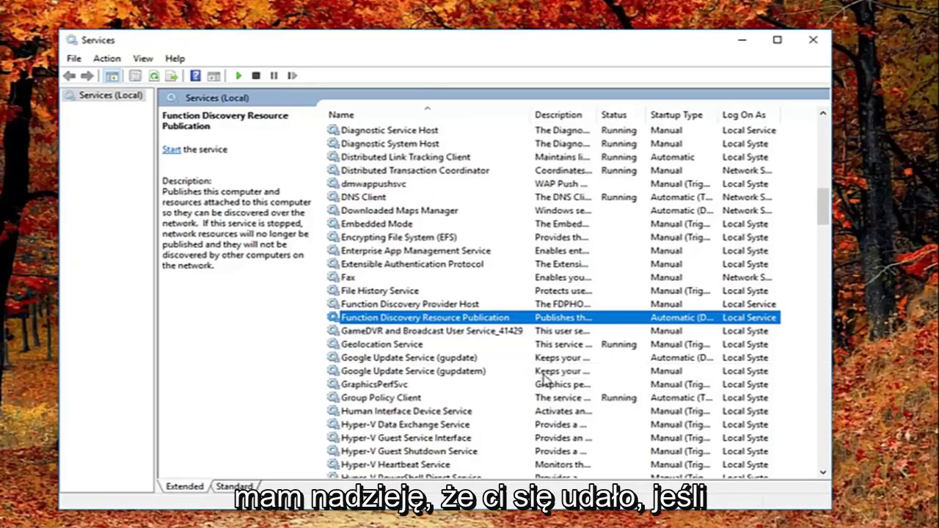
Step: Close Services and open Windows Update settings via a Start search for 'windows update'
left_click(813, 40)
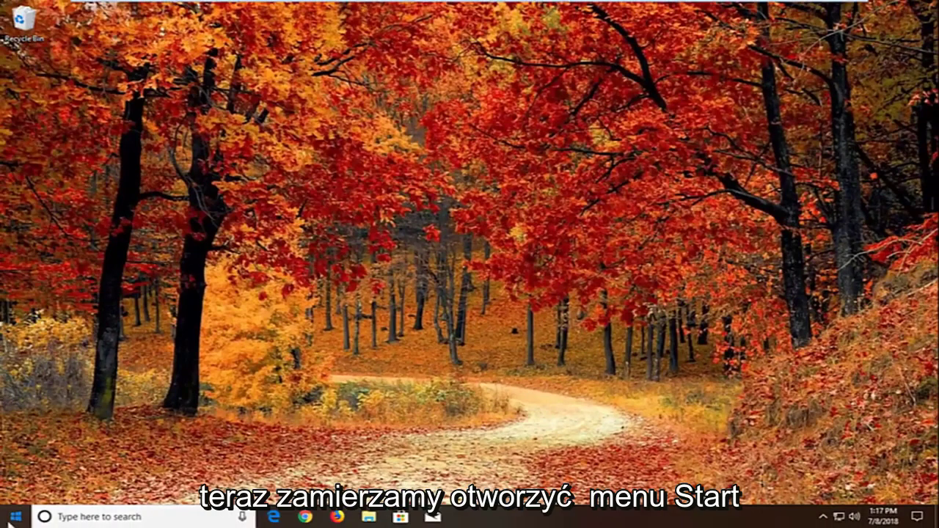
left_click(13, 518)
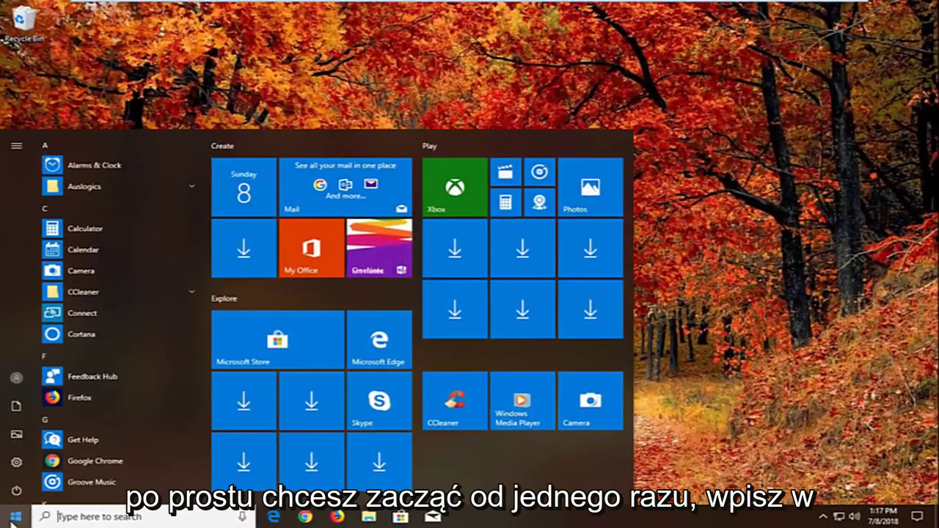
type("windows u")
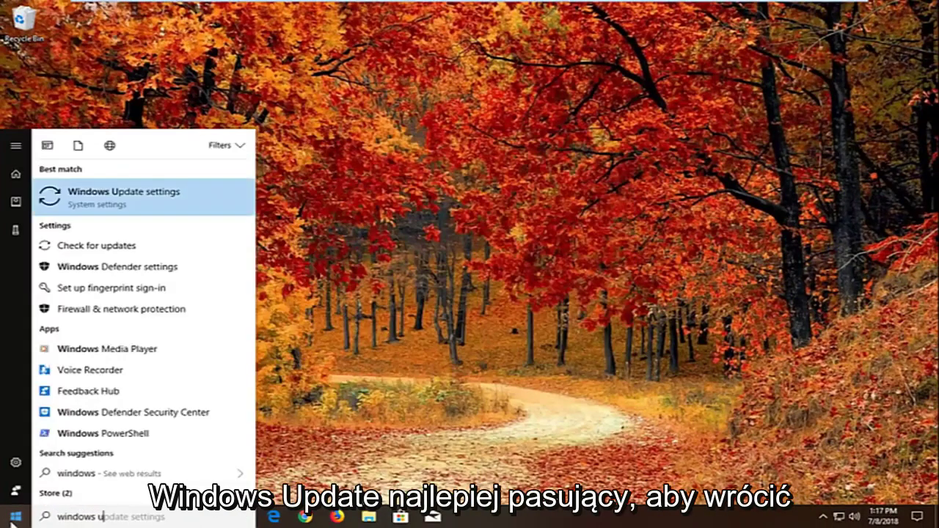
type("pdate")
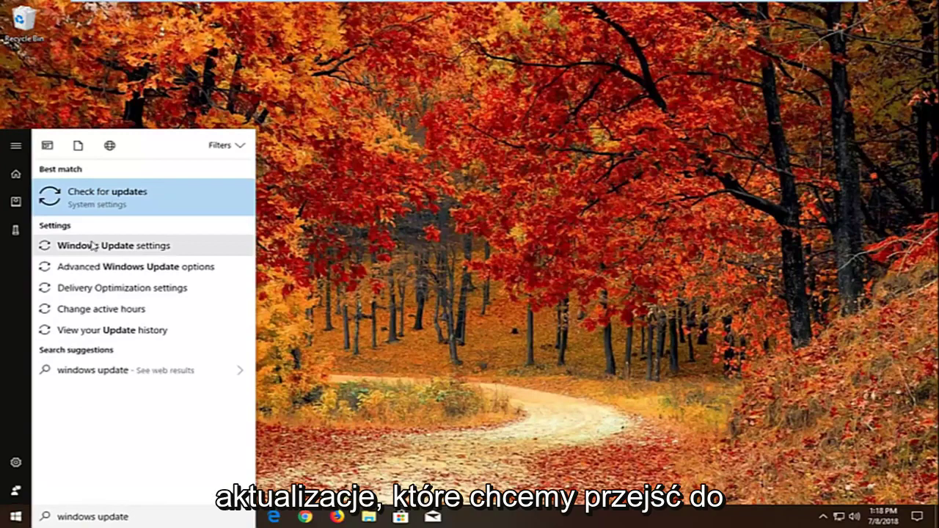
left_click(123, 249)
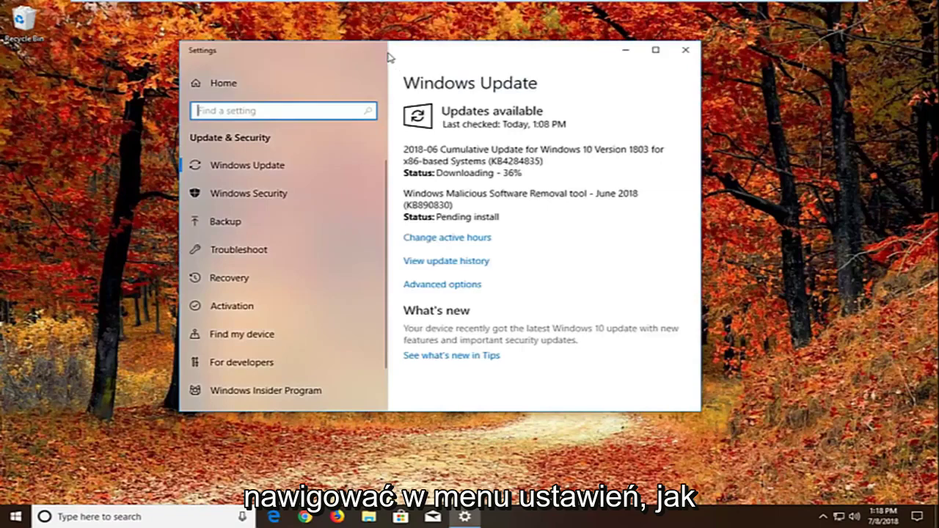
left_click_drag(392, 59, 471, 73)
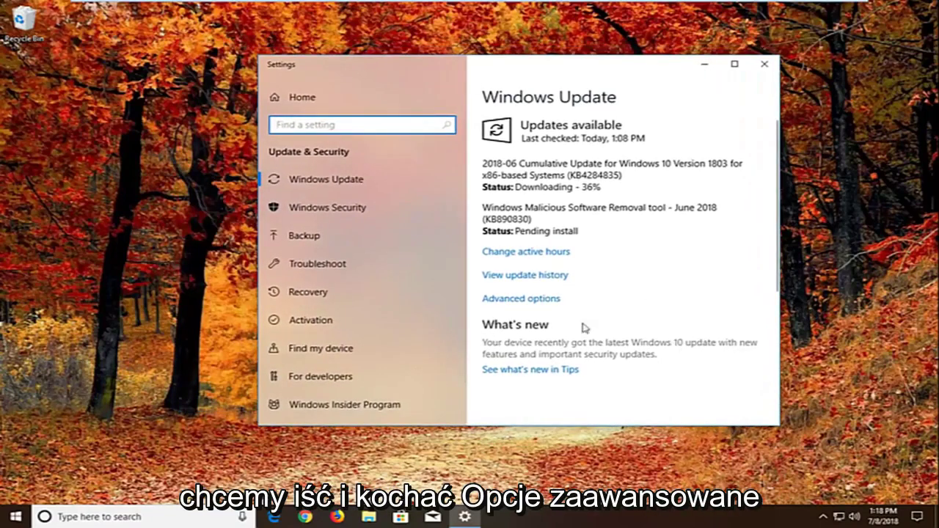
Step: Turn Delivery Optimization's 'Allow downloads from other PCs' Off under Advanced options, then close Settings
left_click(523, 300)
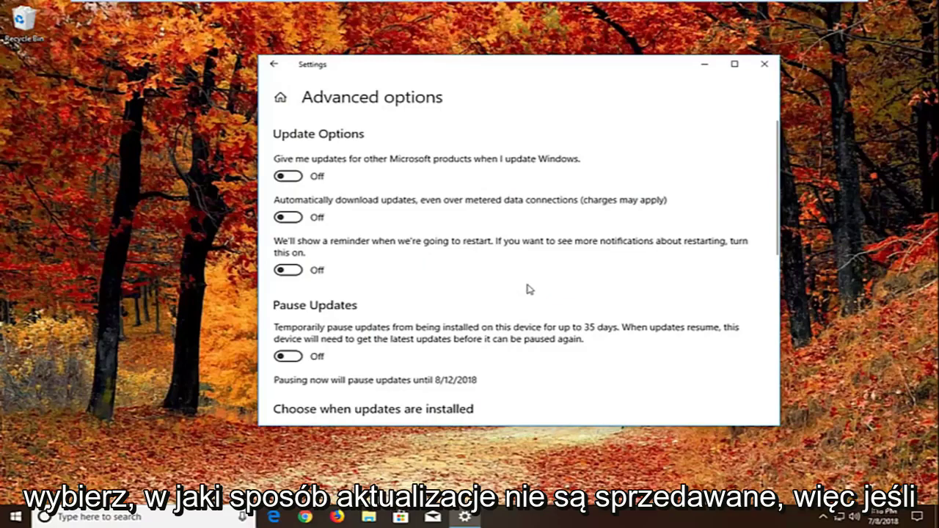
scroll(532, 292, "down", 1)
scroll(531, 292, "down", 2)
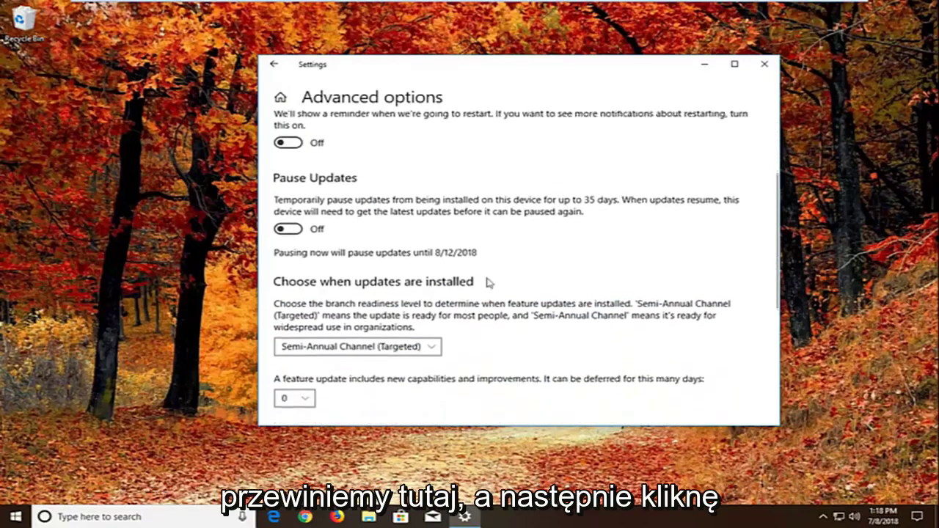
scroll(487, 278, "down", 1)
scroll(435, 285, "down", 2)
scroll(426, 283, "up", 1)
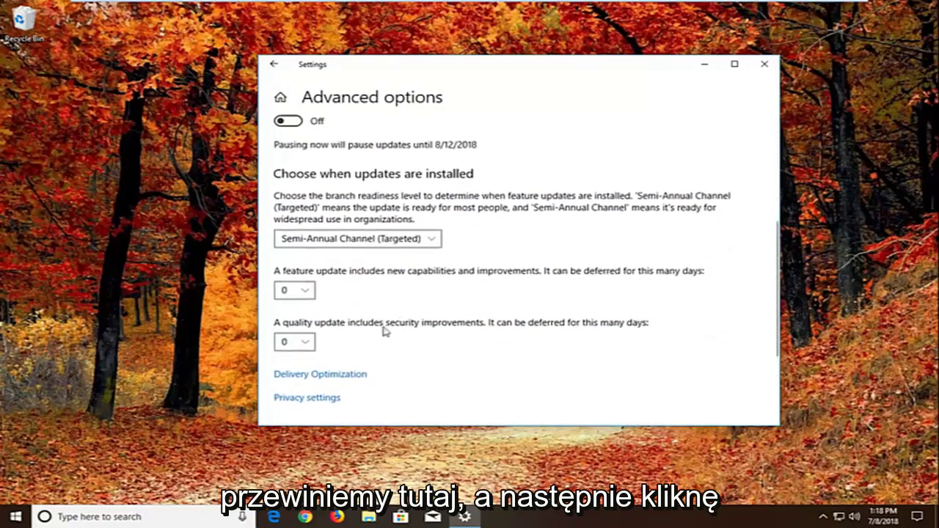
left_click(315, 376)
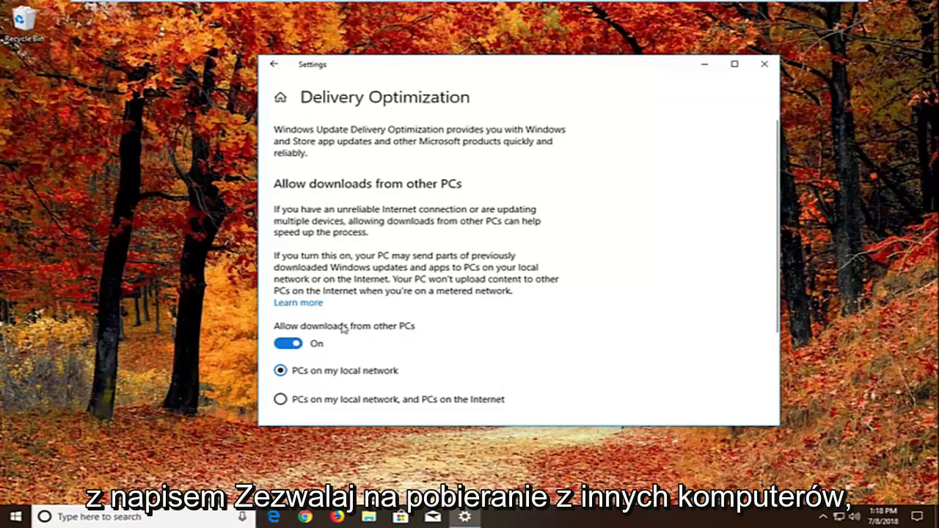
left_click(292, 345)
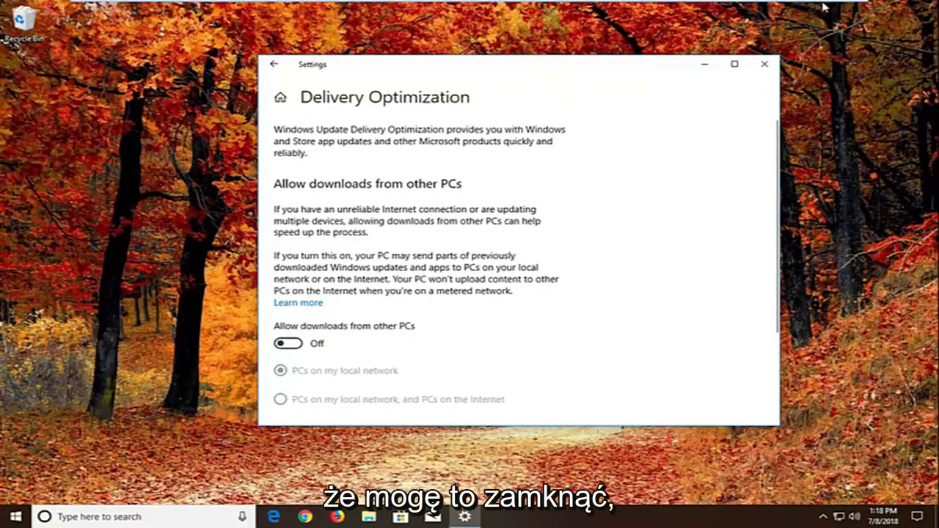
left_click(765, 64)
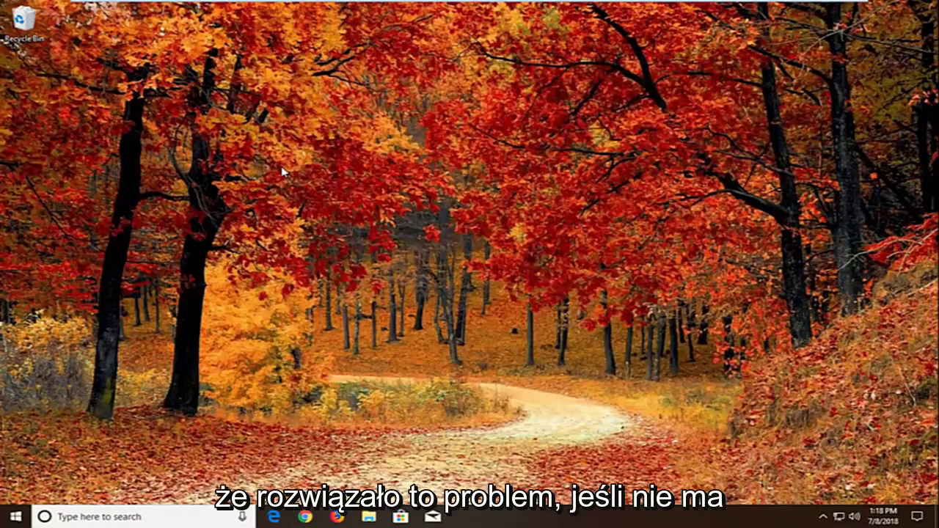
Step: Search the Start menu for 'troubleshoot'
left_click(19, 516)
type("teroub")
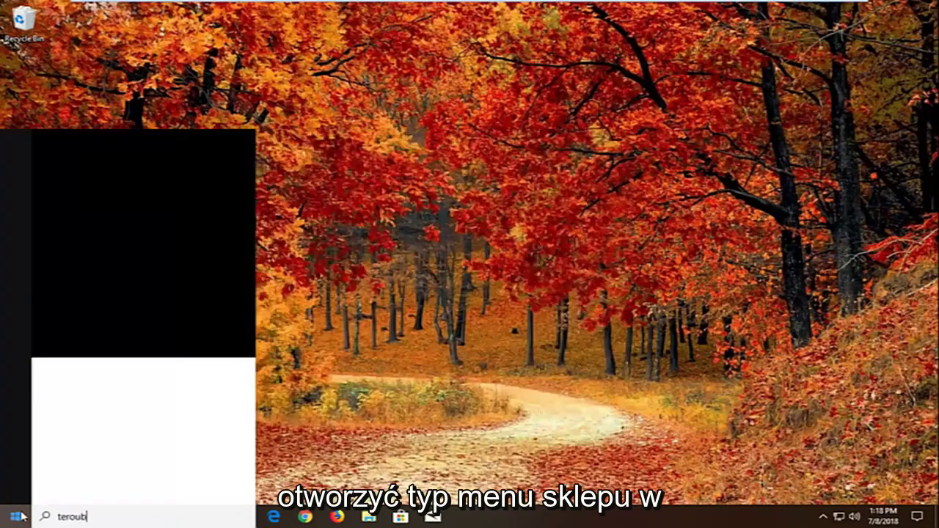
key("BackSpace")
type("rouble")
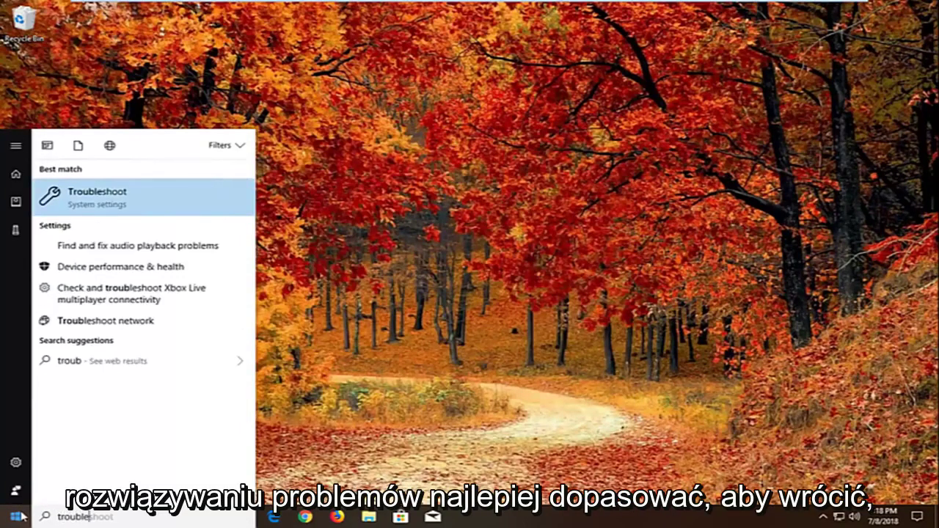
type("shoot")
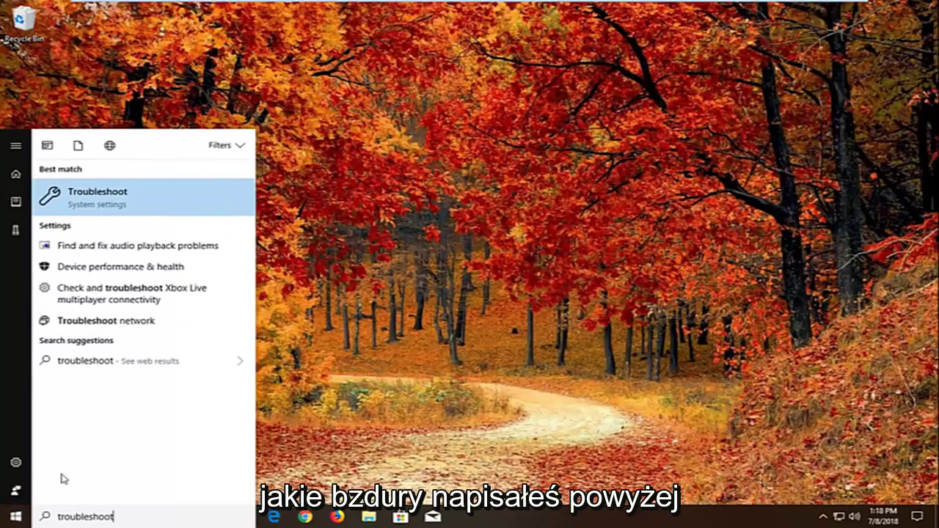
Step: Open Troubleshoot settings and expand the Windows Store Apps troubleshooter entry
left_click(111, 198)
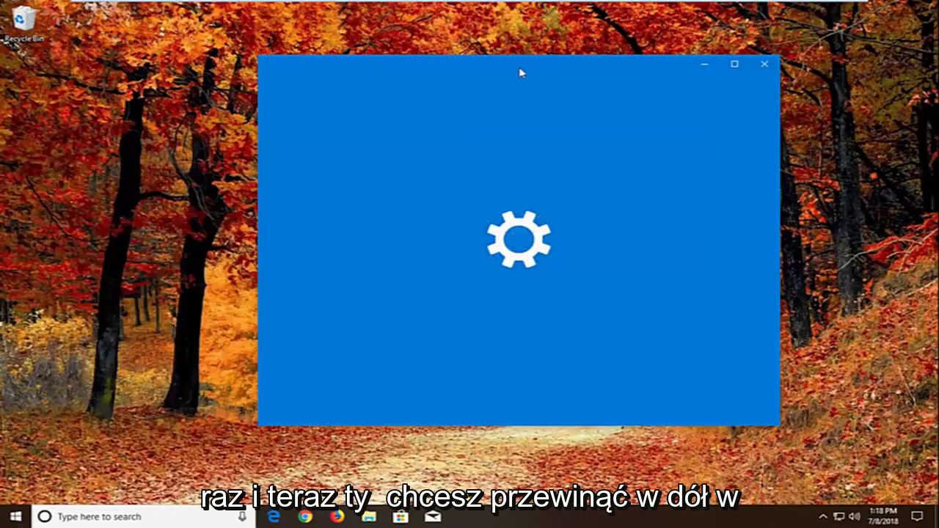
left_click_drag(519, 73, 517, 84)
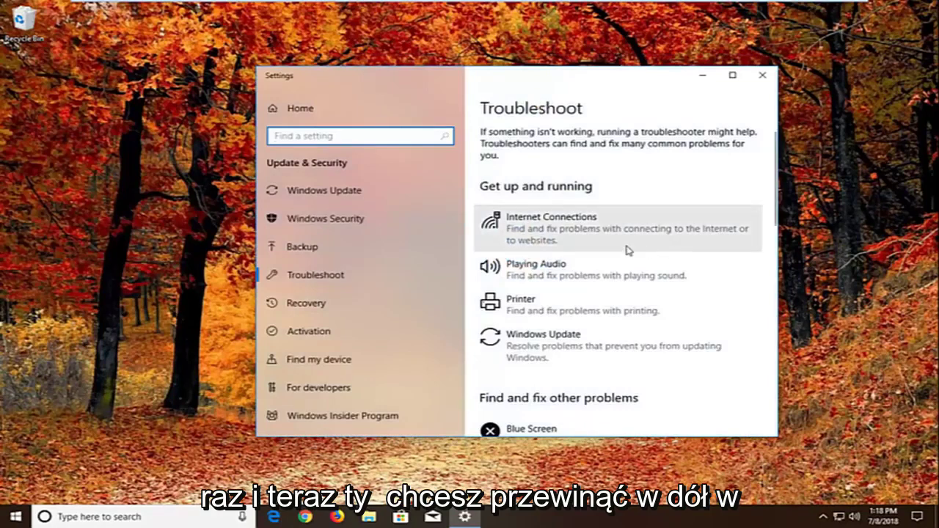
scroll(625, 249, "down", 3)
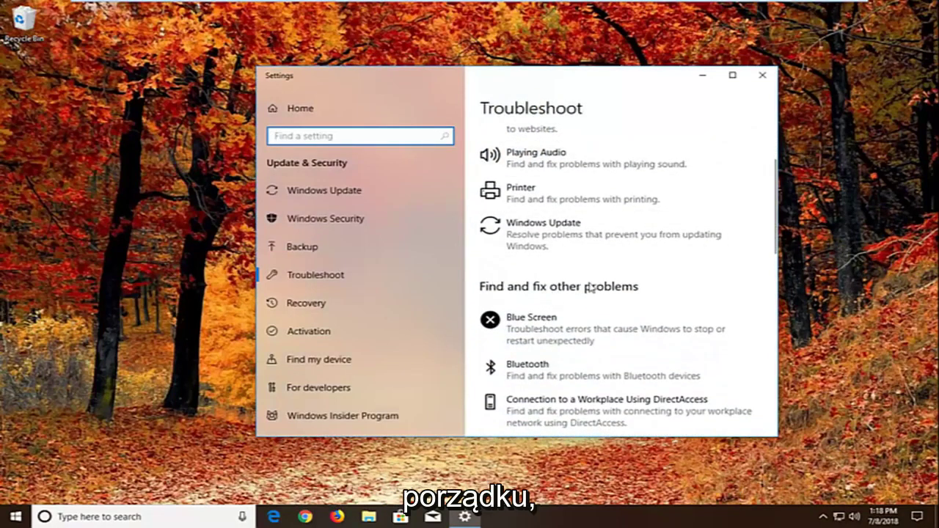
scroll(615, 252, "down", 1)
scroll(615, 252, "down", 2)
scroll(615, 252, "down", 4)
scroll(616, 253, "down", 2)
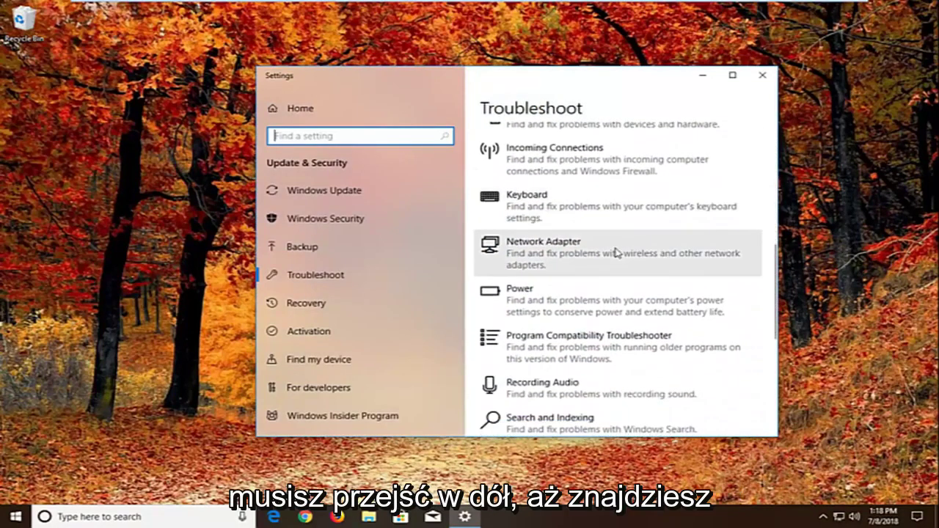
scroll(615, 253, "down", 3)
scroll(615, 254, "down", 3)
scroll(587, 259, "down", 3)
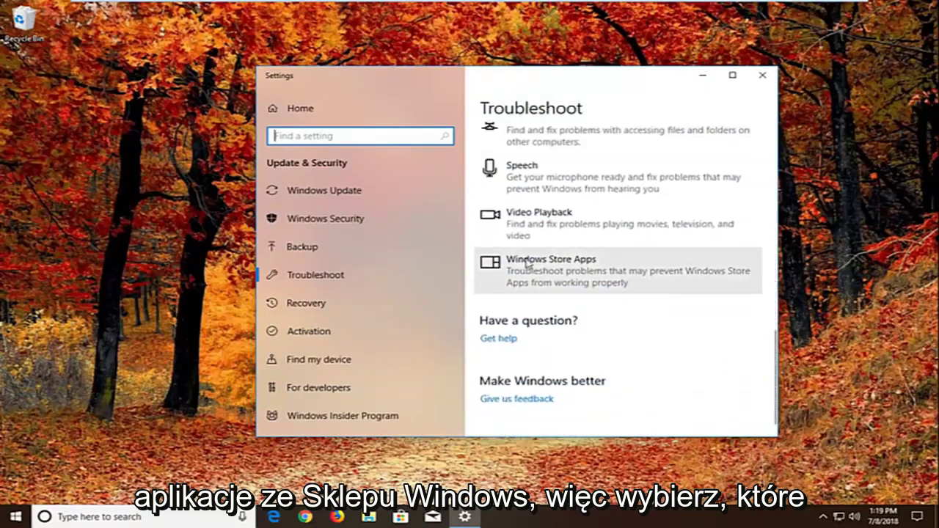
left_click(515, 274)
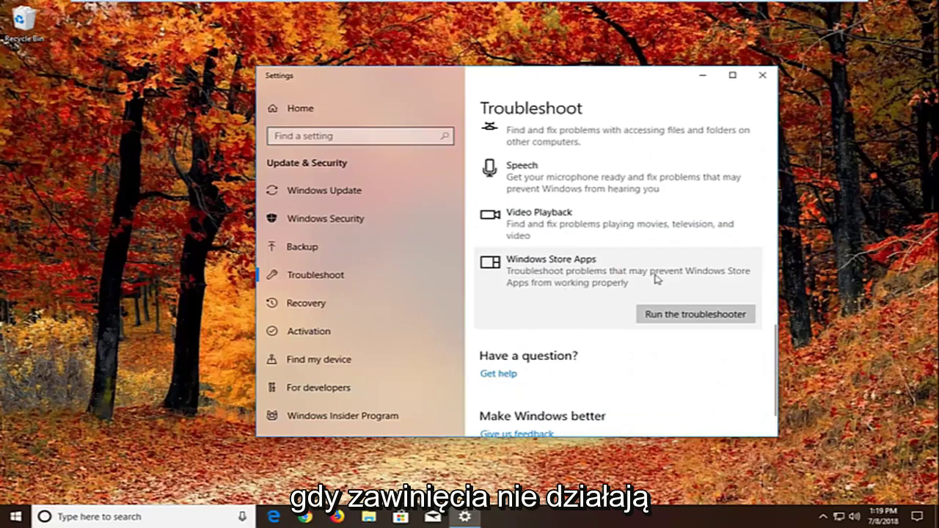
Step: Run the Windows Store Apps troubleshooter past the Sign in and Reset an app pages, then close it
left_click(662, 316)
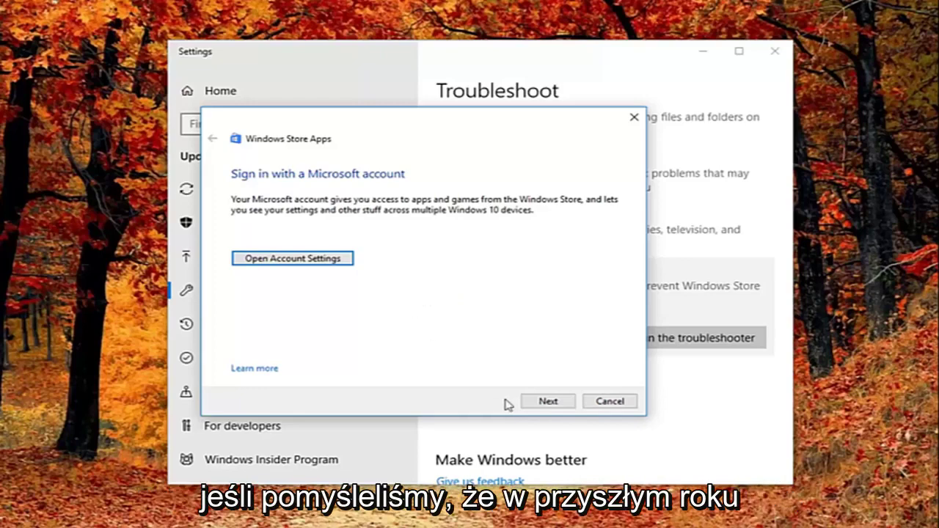
left_click(533, 402)
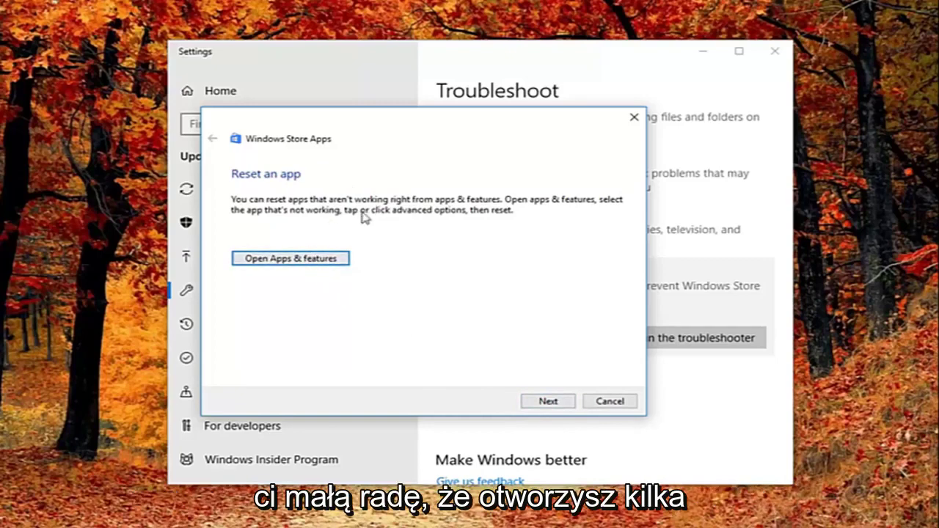
left_click(547, 402)
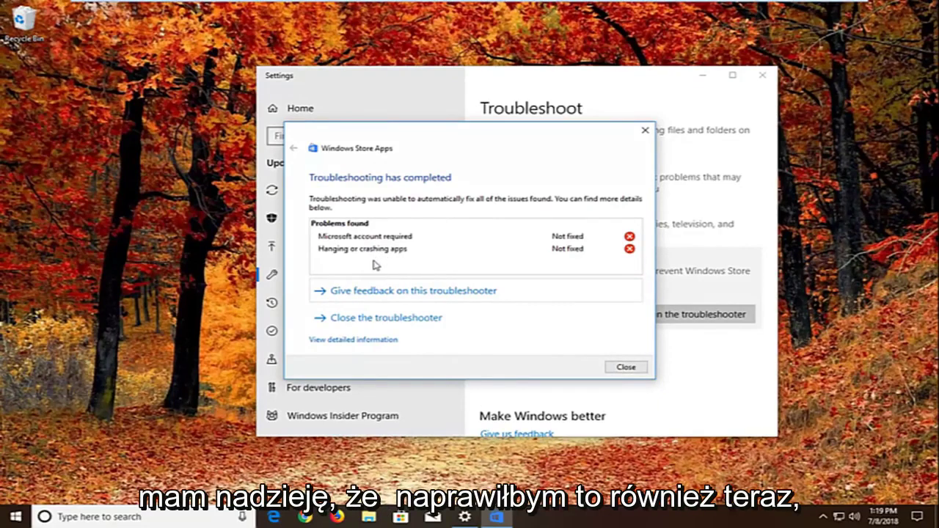
left_click(635, 370)
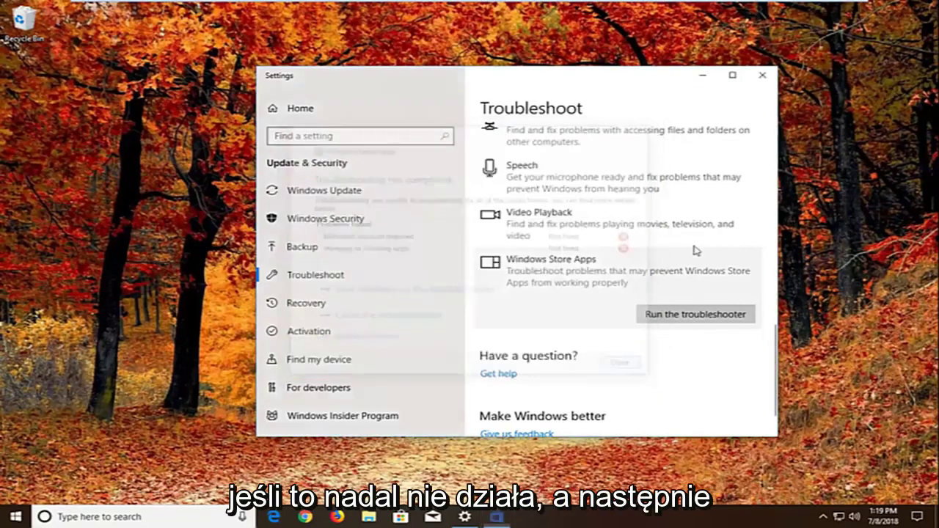
Step: Close Settings and search Start for 'component services'
left_click(762, 75)
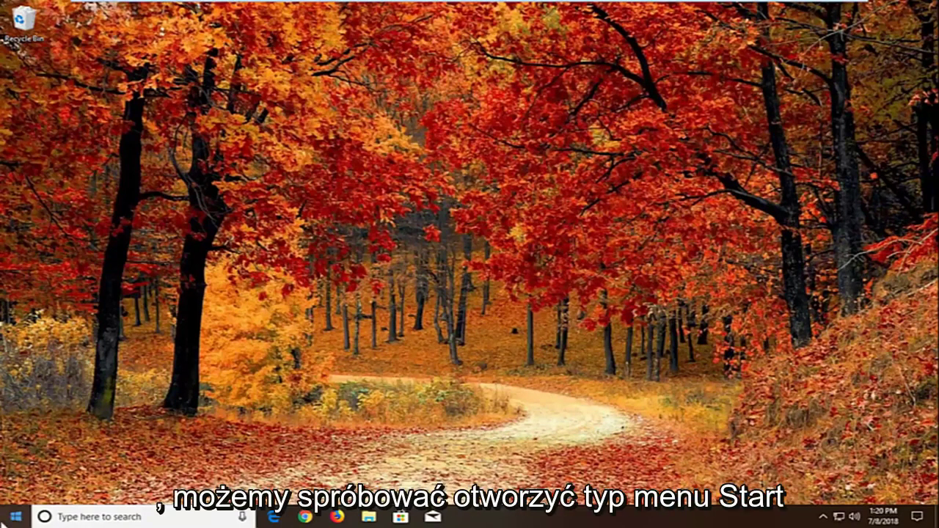
left_click(13, 516)
type("c")
key("BackSpace")
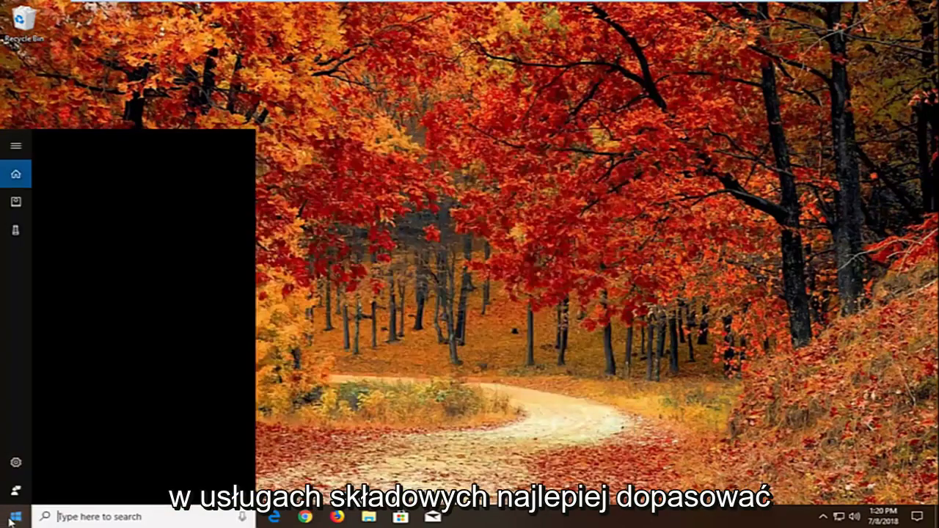
type("component ")
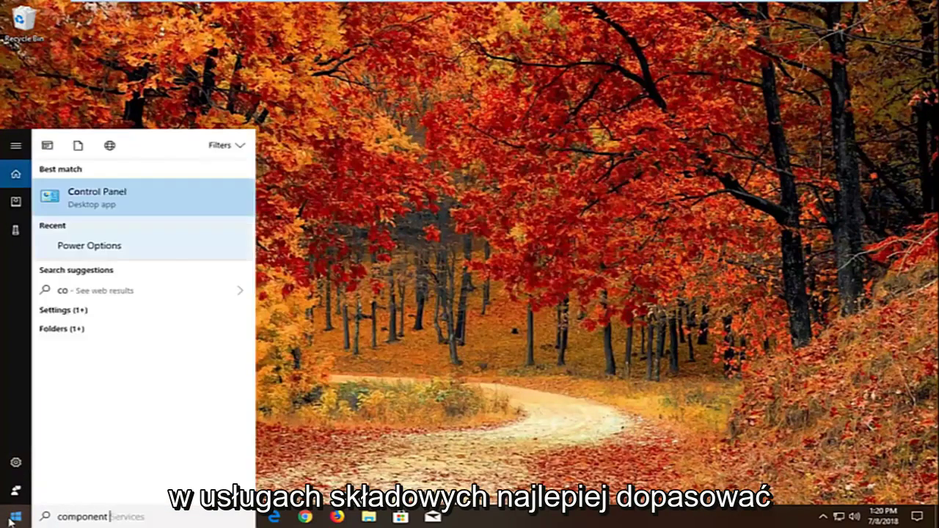
type("services")
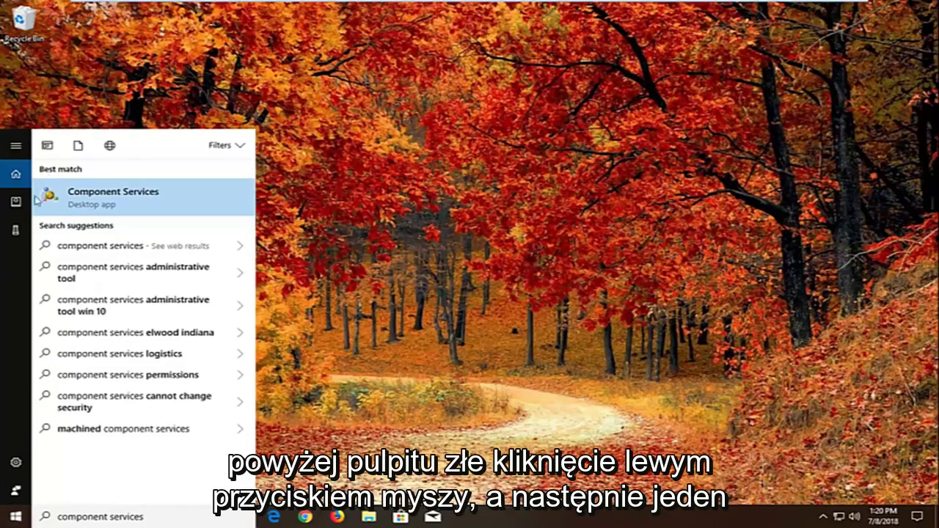
Step: Launch Component Services and expand its tree to the Computers folder
left_click(87, 200)
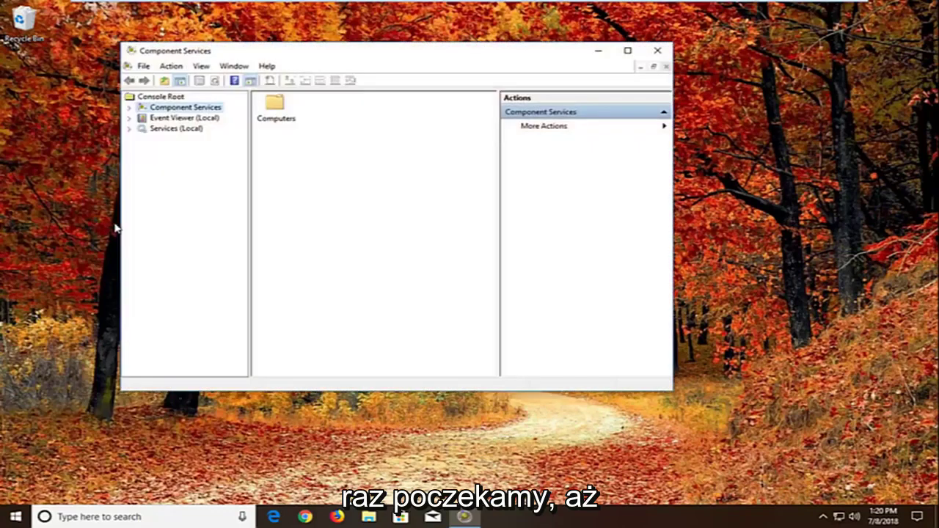
left_click_drag(308, 50, 400, 81)
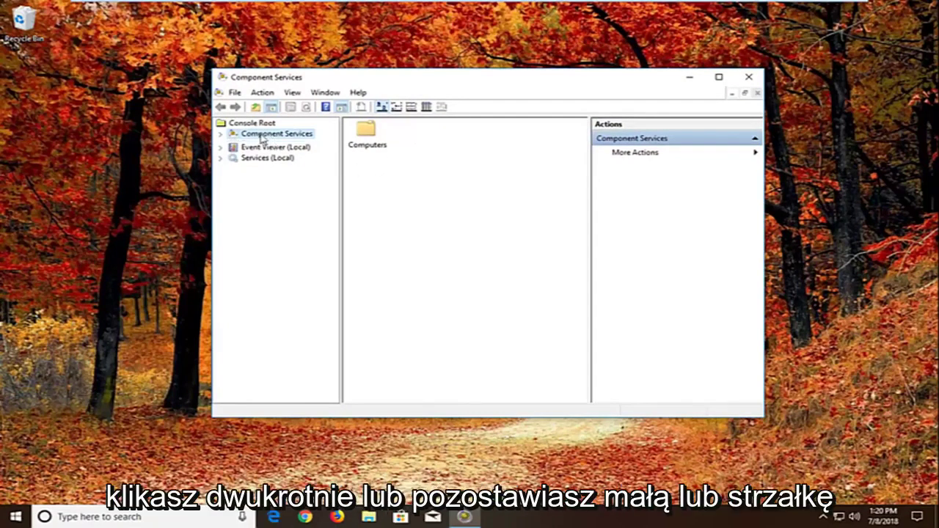
left_click(221, 135)
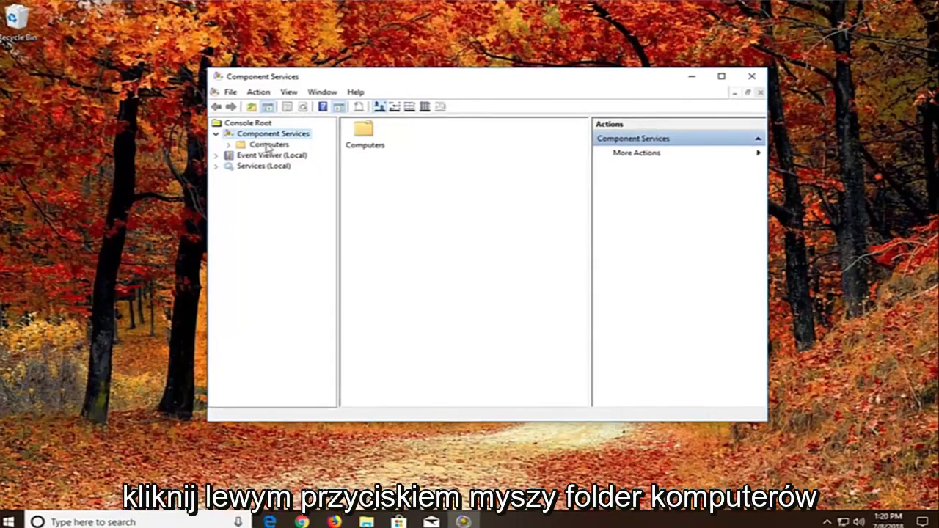
left_click(271, 145)
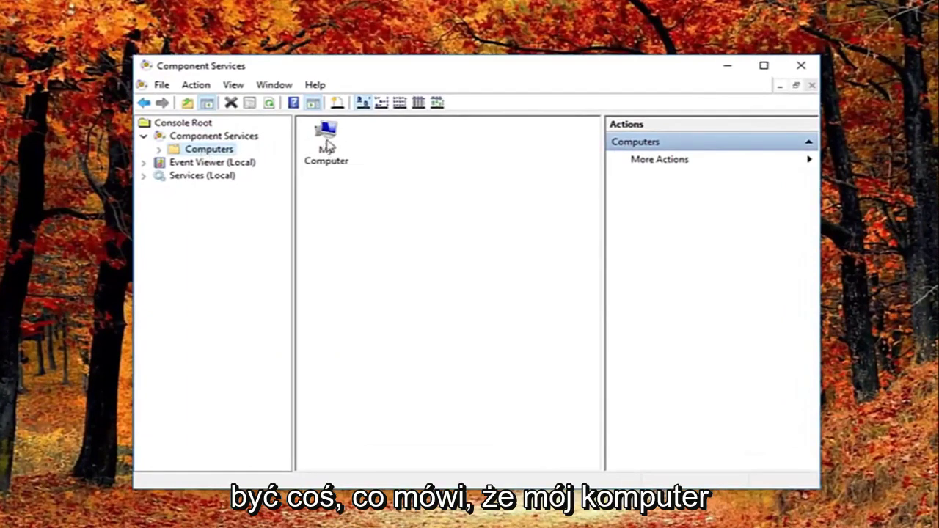
Step: Open My Computer's Properties on the Default Properties page
right_click(326, 145)
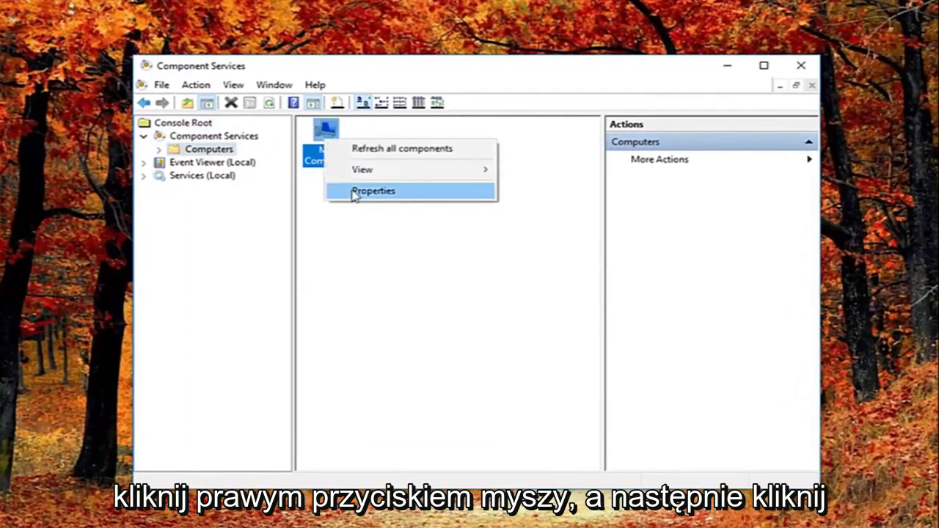
left_click(352, 193)
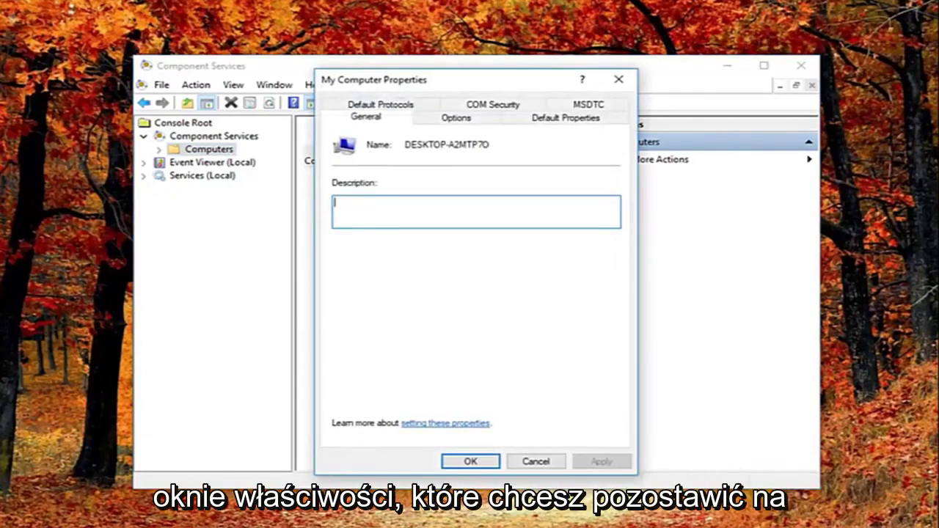
left_click(556, 125)
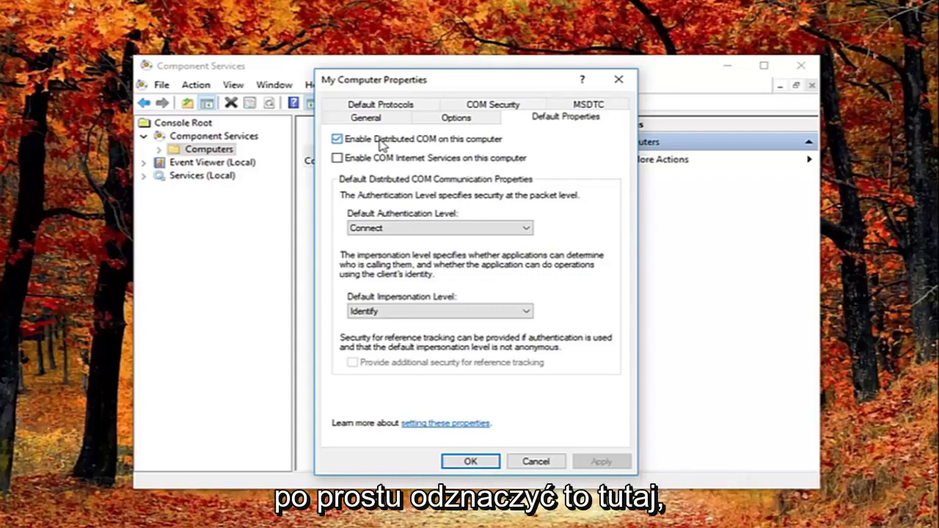
Step: Turn off Enable Distributed COM on this computer and apply, confirming the machine-wide warning
left_click(379, 141)
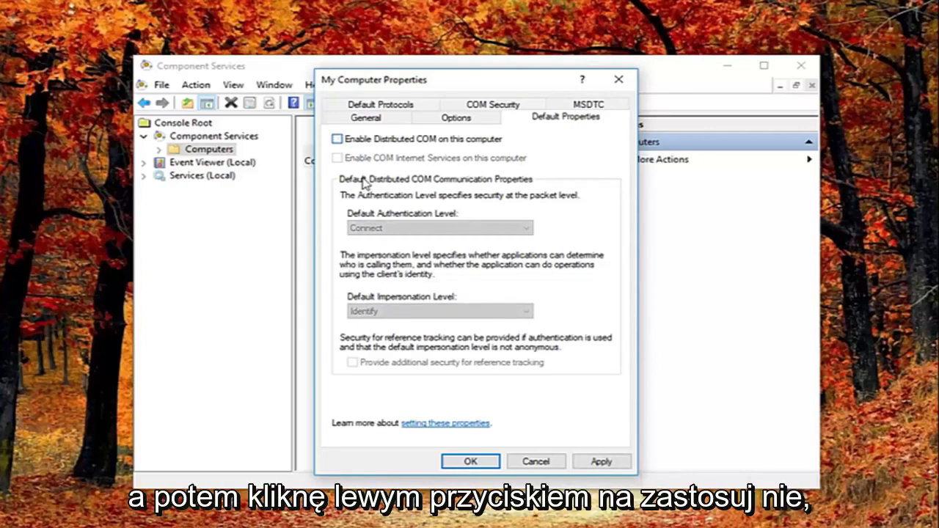
left_click(602, 462)
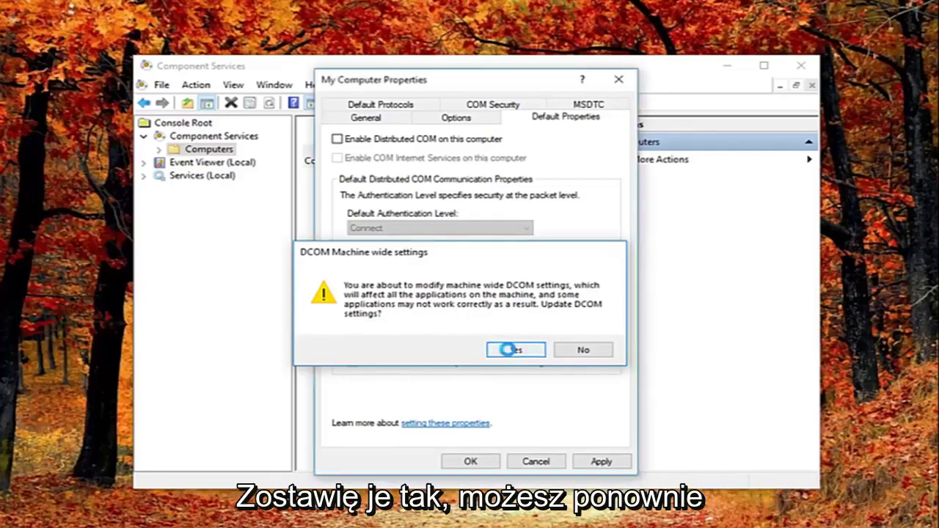
left_click(507, 352)
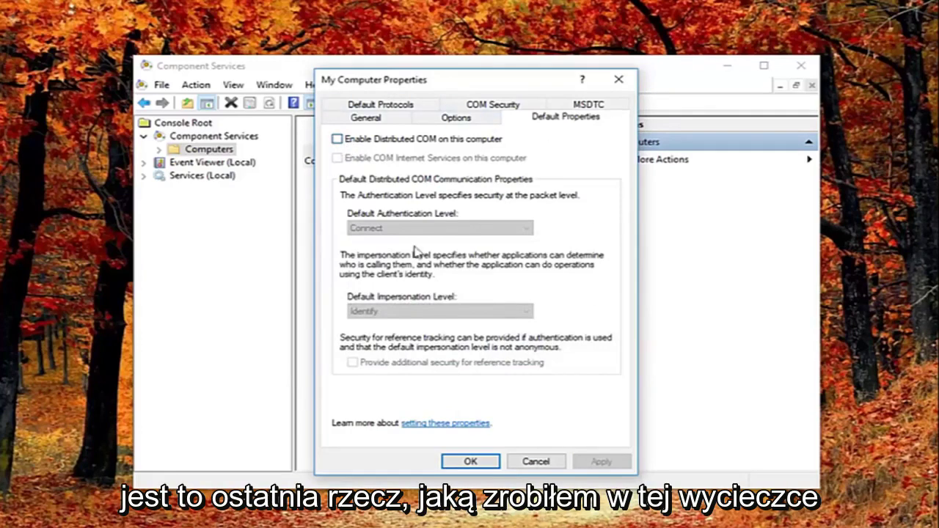
Step: Close the My Computer Properties dialog, leaving Component Services on the Computers folder
left_click(619, 81)
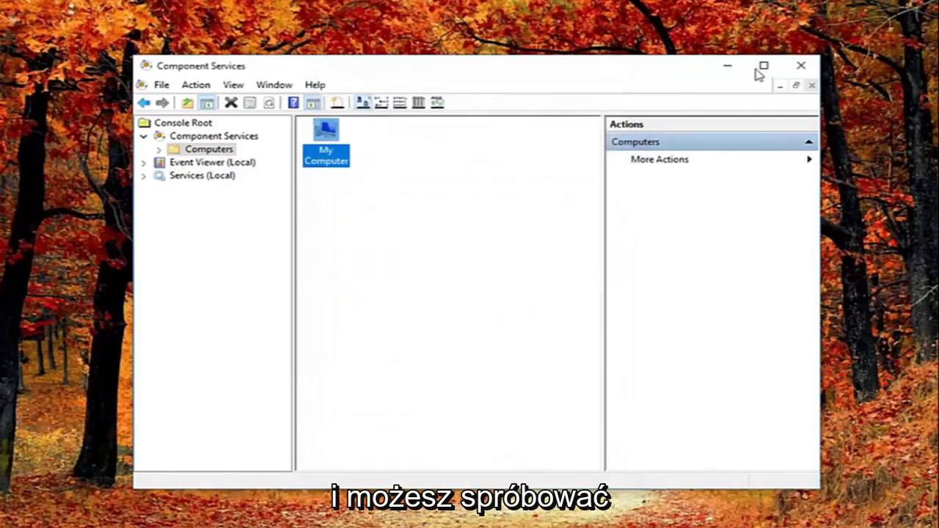